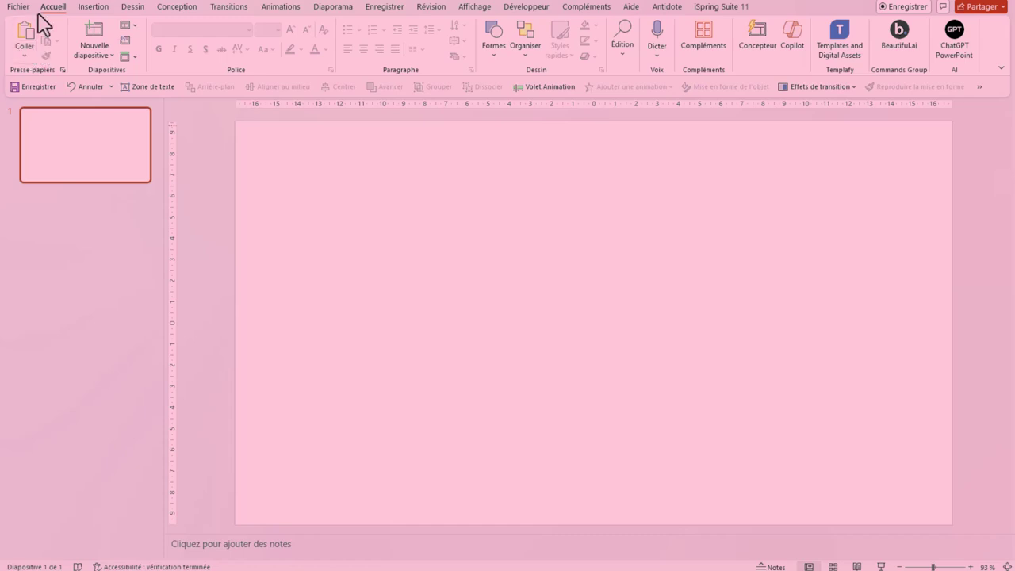
From Développeur > Compléments, search the add-ins Store for 'chatgpt', then close the dialog.
{"action": "left_click", "coordinate": [526, 6]}
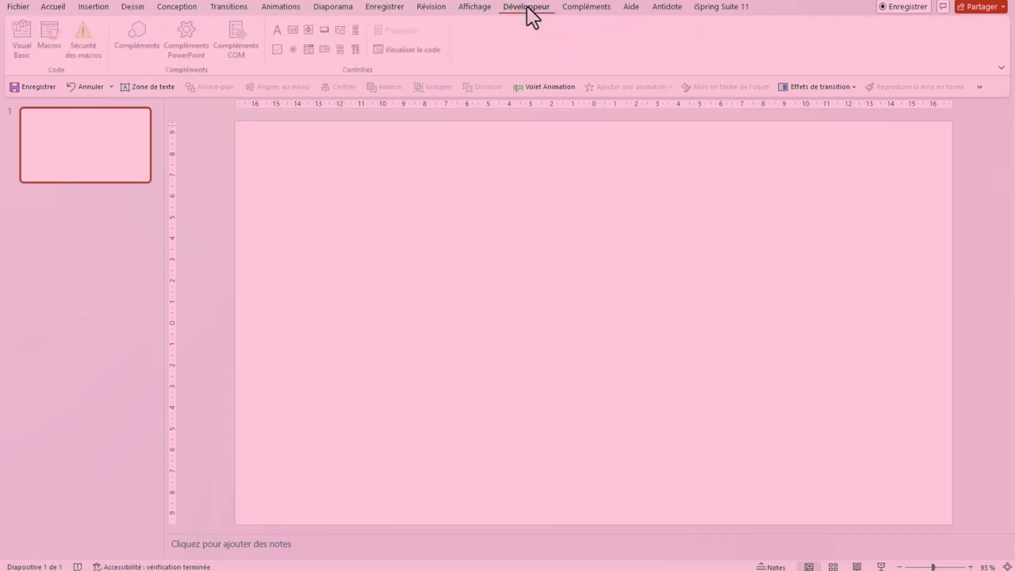
{"action": "left_click", "coordinate": [139, 46]}
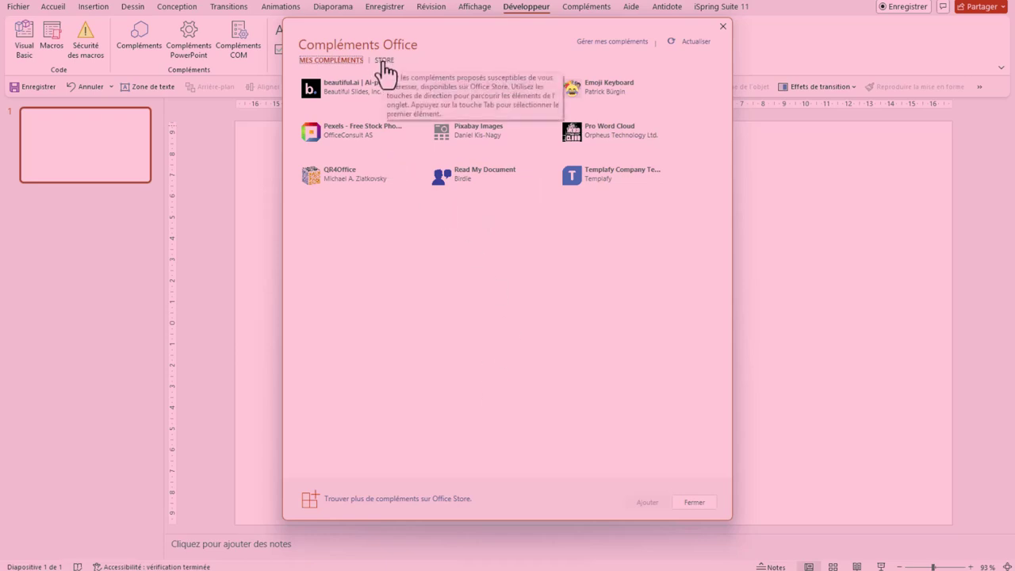
{"action": "left_click", "coordinate": [384, 62]}
{"action": "type", "text": "chatgpt"}
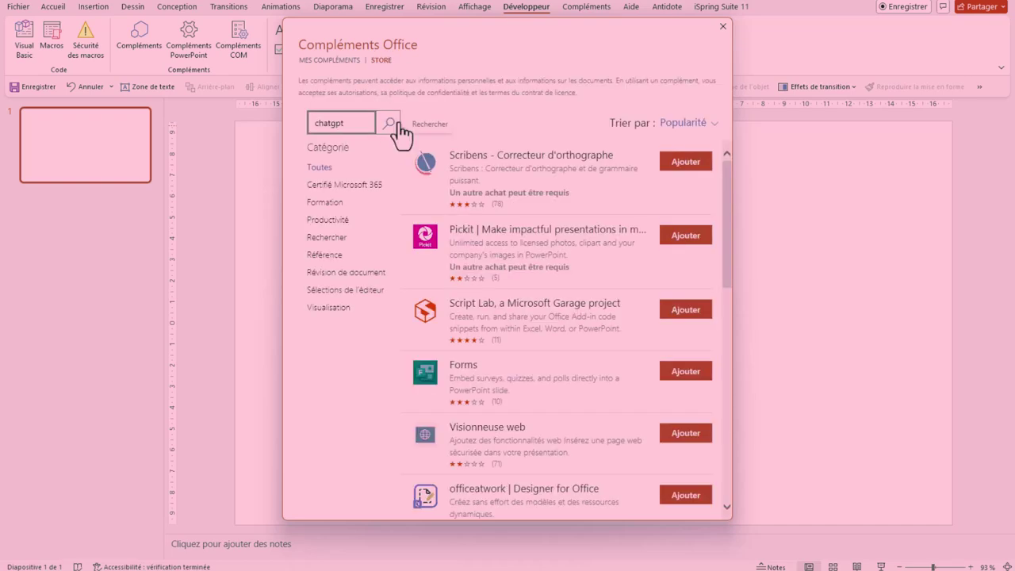
{"action": "left_click", "coordinate": [388, 123]}
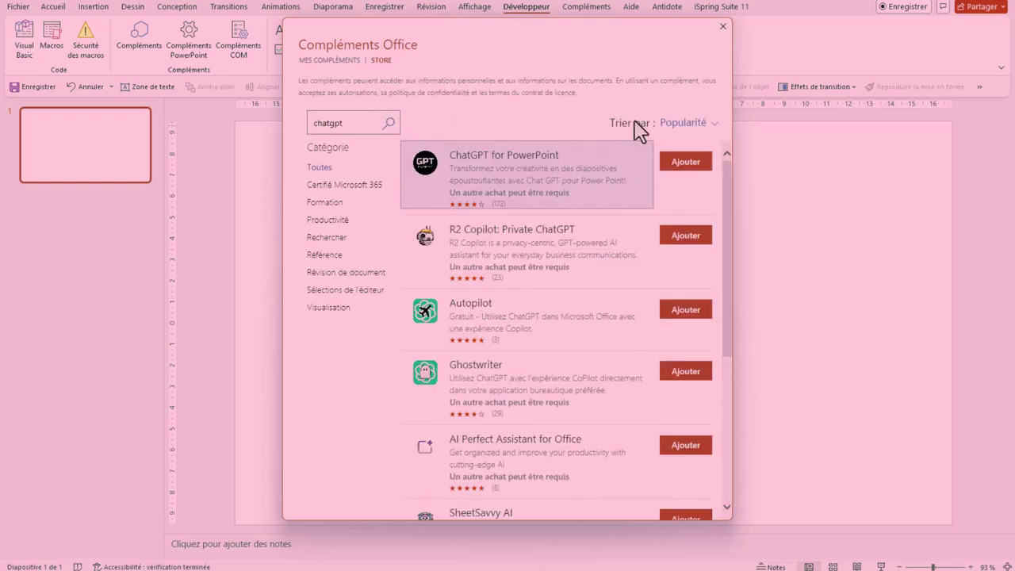
{"action": "left_click", "coordinate": [722, 29]}
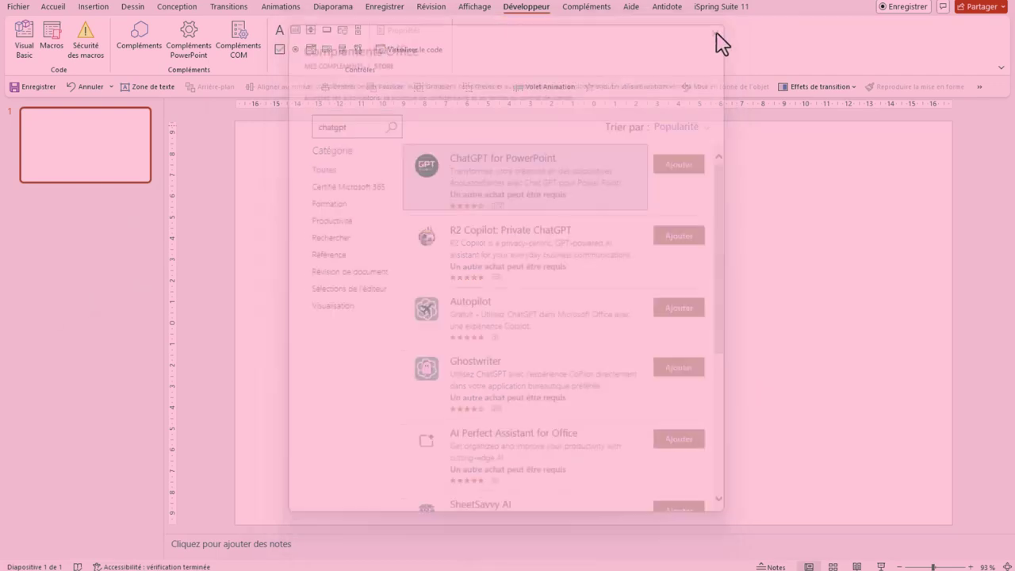
On Accueil, launch ChatGPT for PowerPoint and choose Create from YouTube.
{"action": "left_click", "coordinate": [63, 7]}
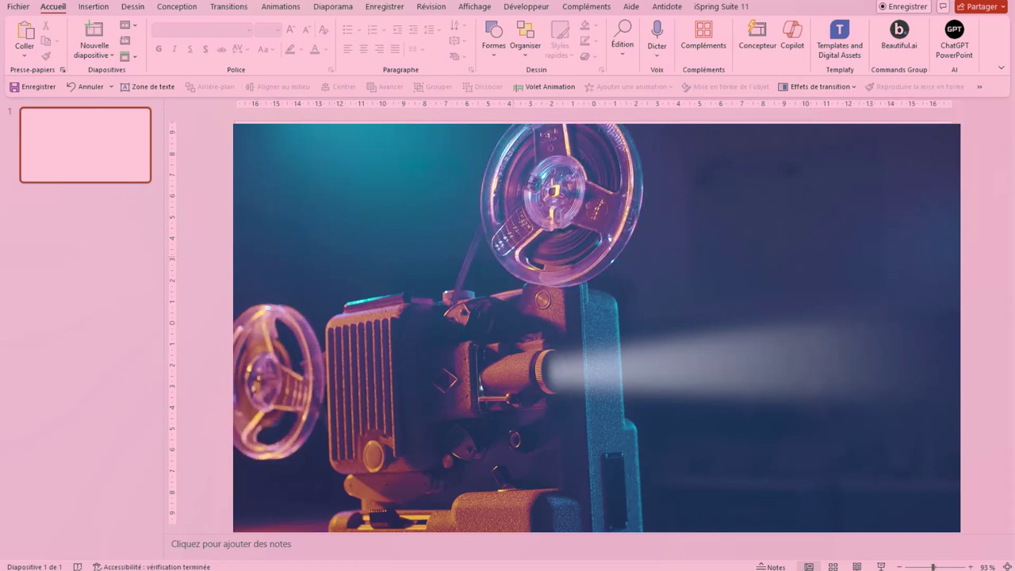
{"action": "left_click", "coordinate": [954, 48]}
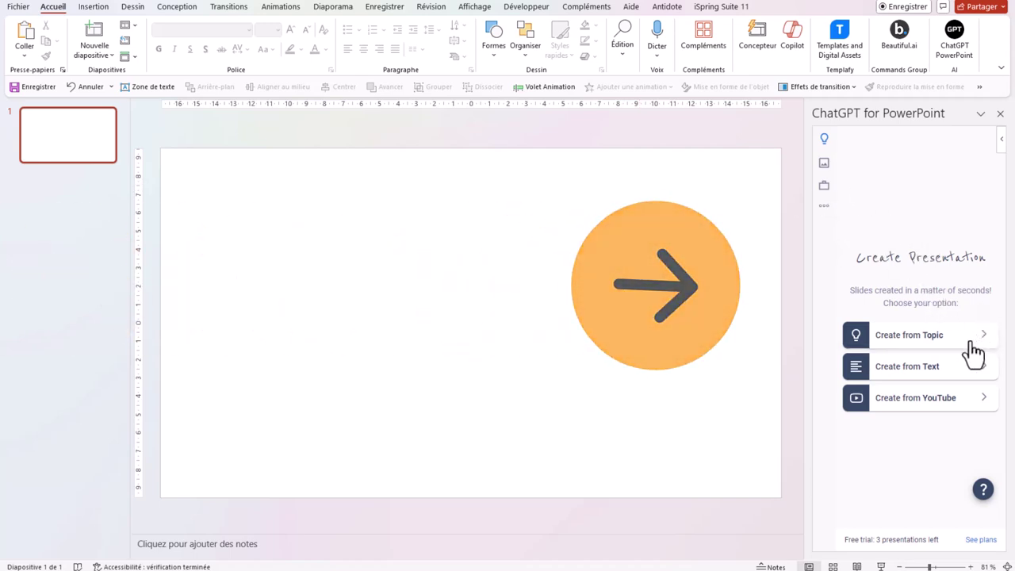
{"action": "left_click", "coordinate": [950, 410]}
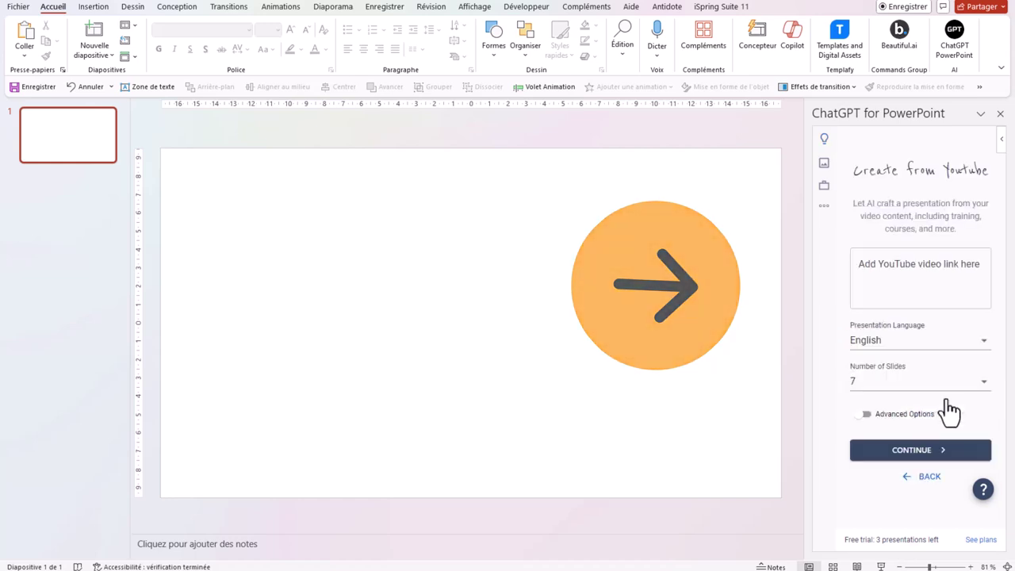
Paste the YouTube video link into the link field and set the language to Français.
{"action": "left_click", "coordinate": [875, 267]}
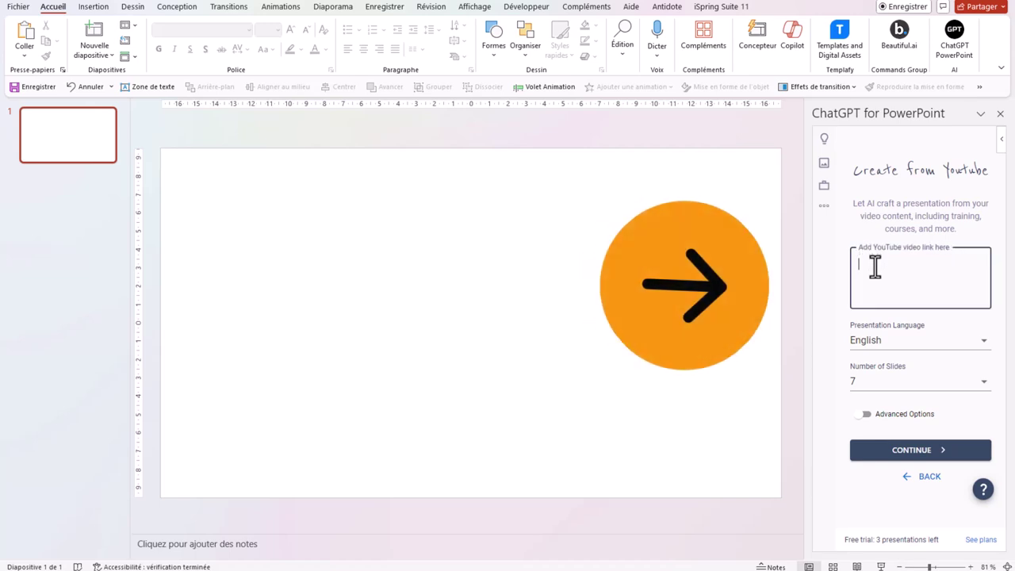
{"action": "right_click", "coordinate": [874, 266]}
{"action": "left_click", "coordinate": [844, 387]}
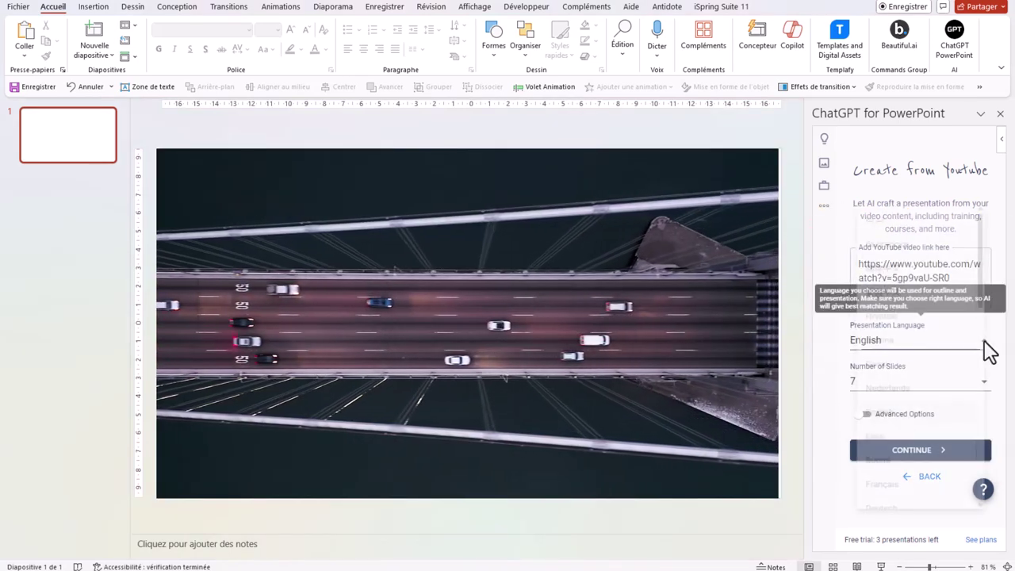
{"action": "left_click", "coordinate": [988, 349]}
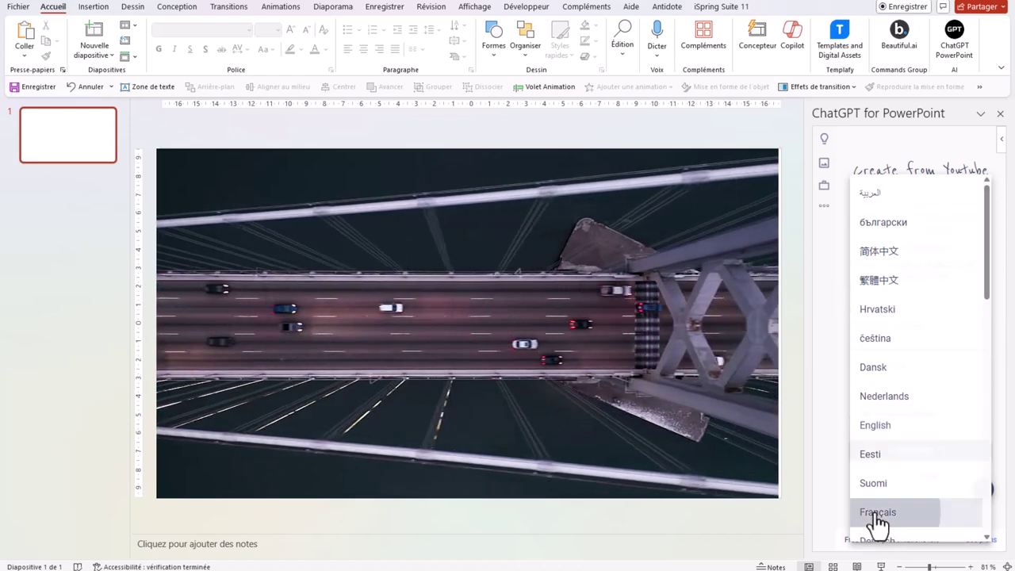
{"action": "left_click", "coordinate": [877, 514]}
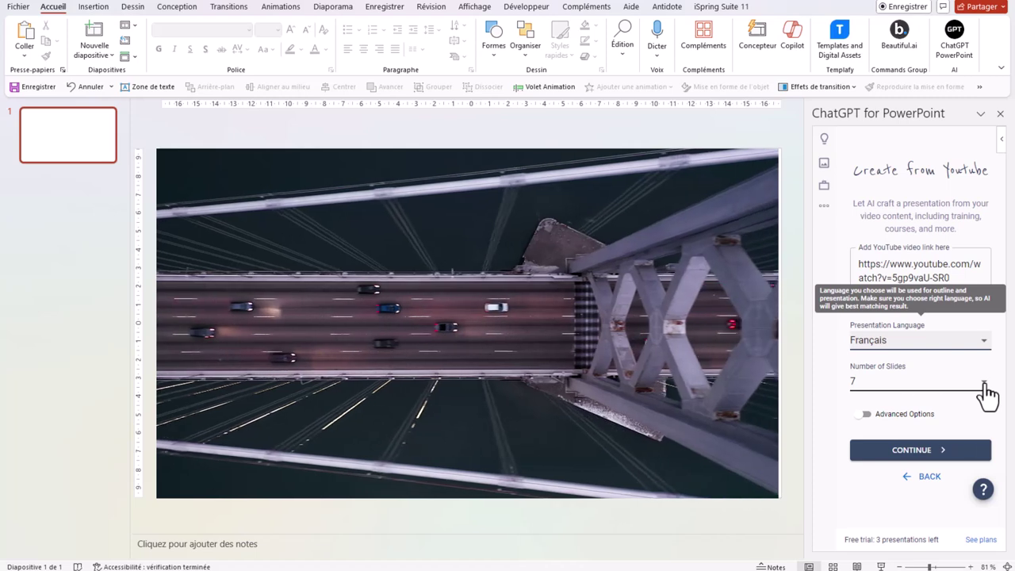
Keep 7 slides and enable Advanced Options with Detailed content and Pexels images.
{"action": "left_click", "coordinate": [986, 385]}
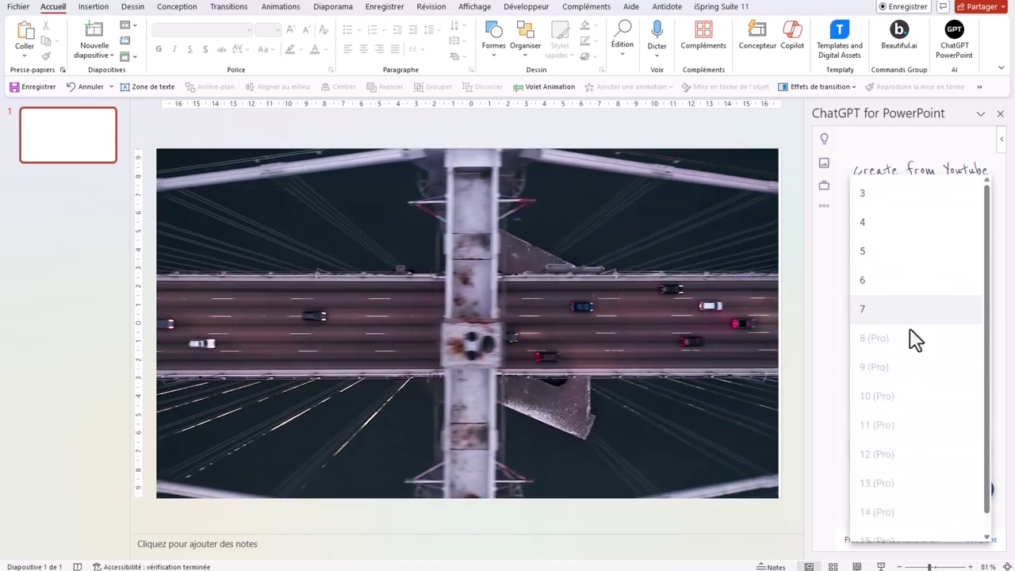
{"action": "scroll", "coordinate": [913, 342], "scroll_direction": "down", "scroll_amount": 1}
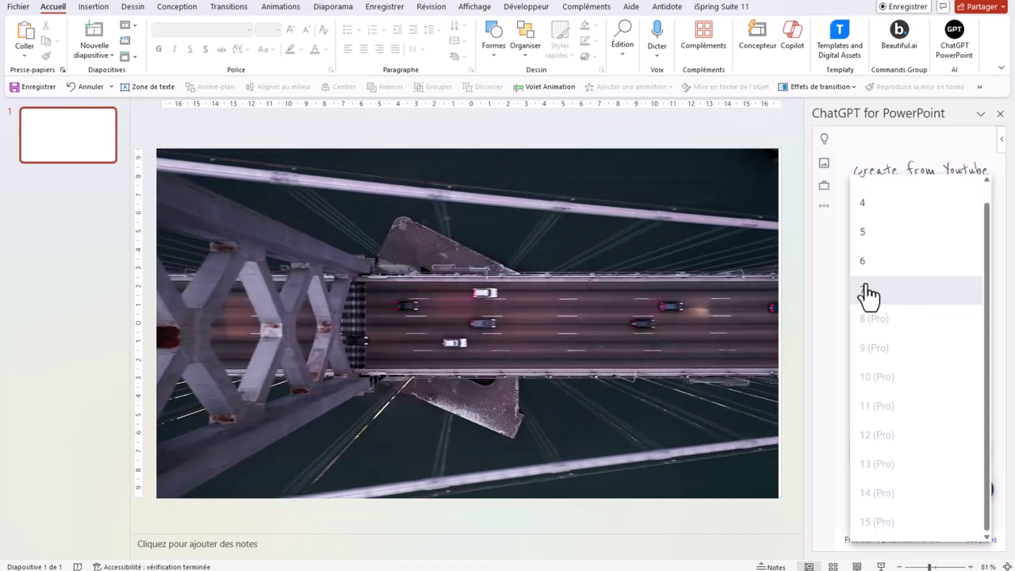
{"action": "left_click", "coordinate": [879, 297]}
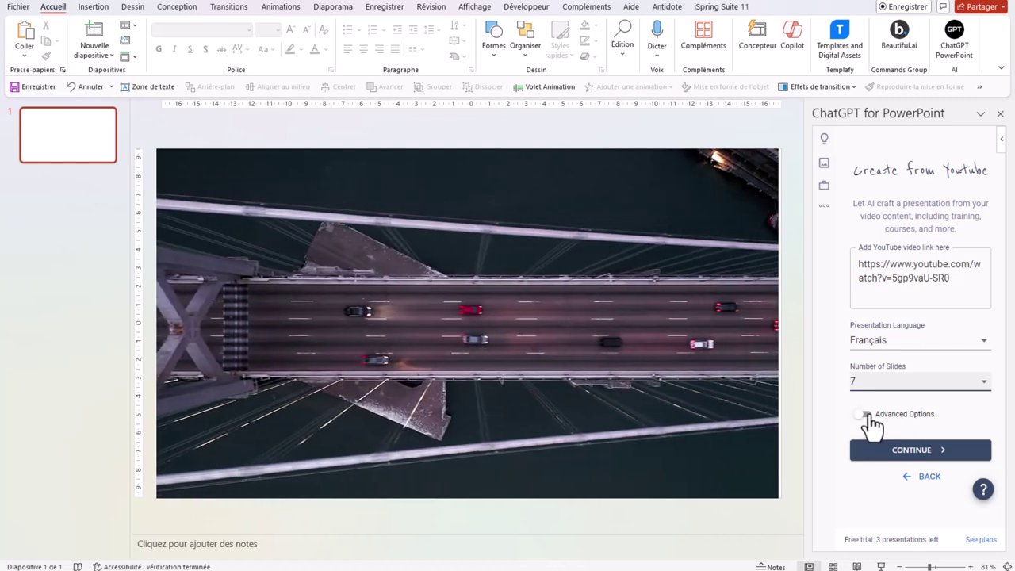
{"action": "left_click", "coordinate": [866, 415]}
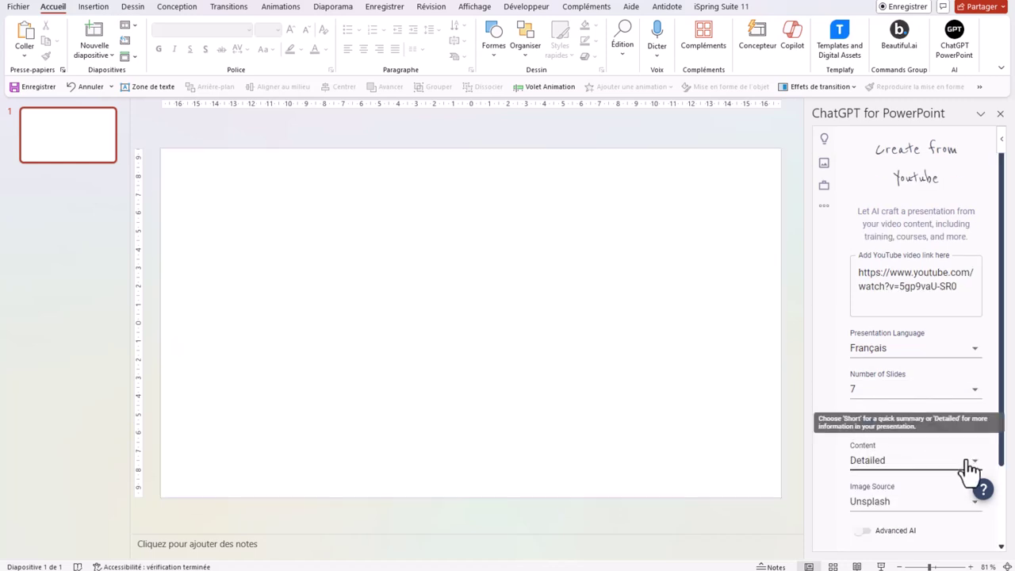
{"action": "left_click", "coordinate": [971, 463]}
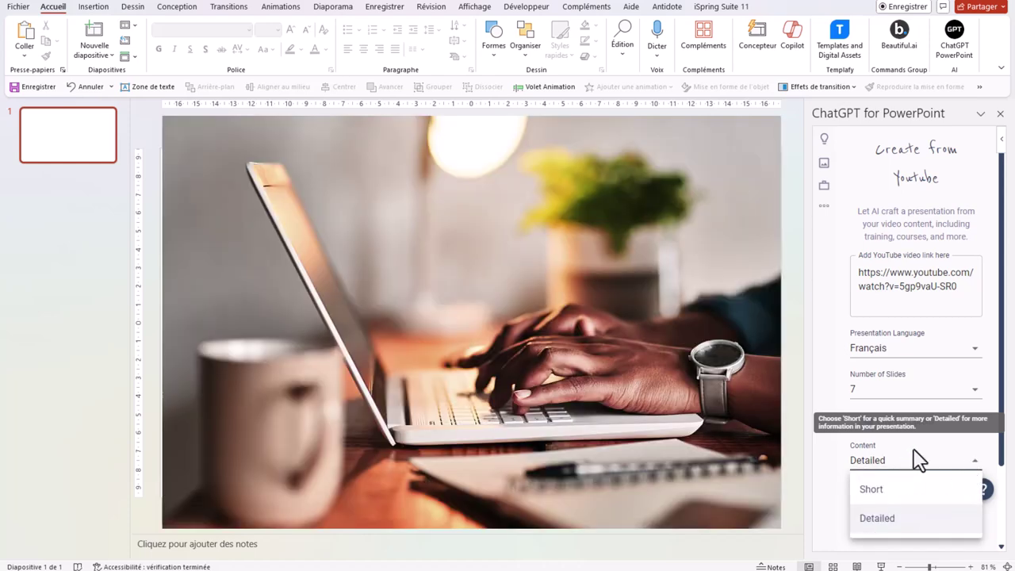
{"action": "left_click", "coordinate": [839, 510]}
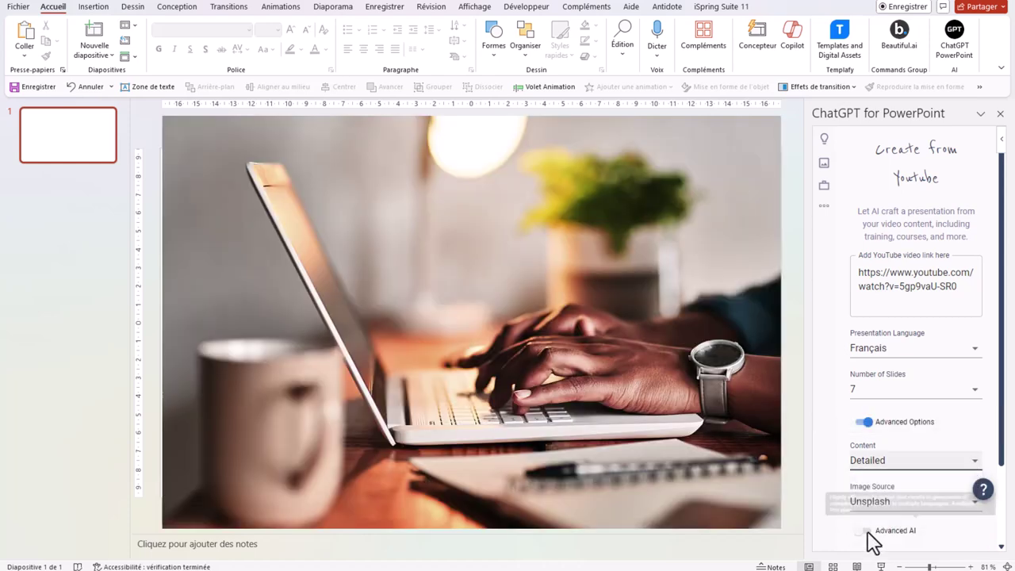
{"action": "left_click", "coordinate": [975, 504]}
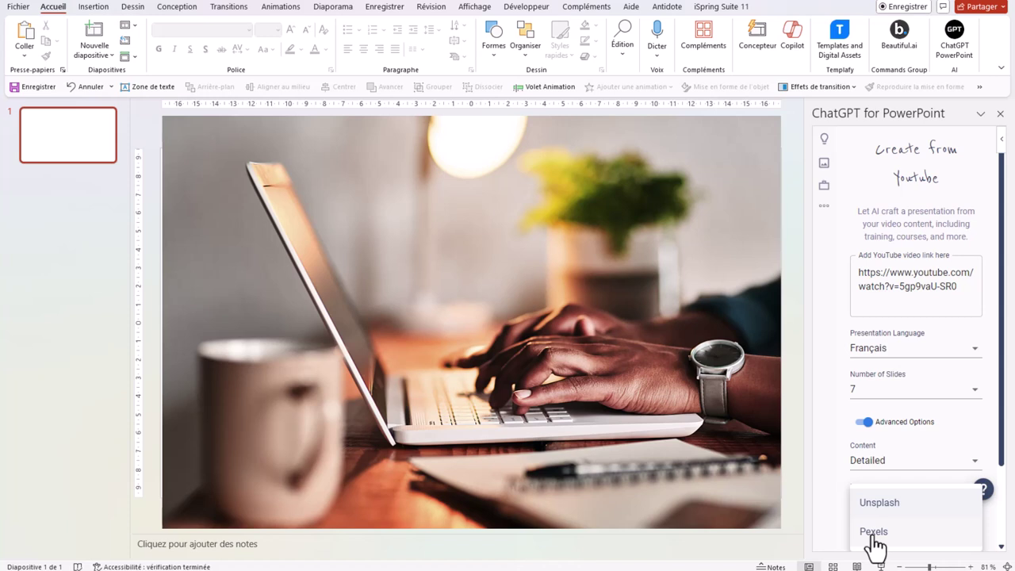
{"action": "left_click", "coordinate": [874, 533]}
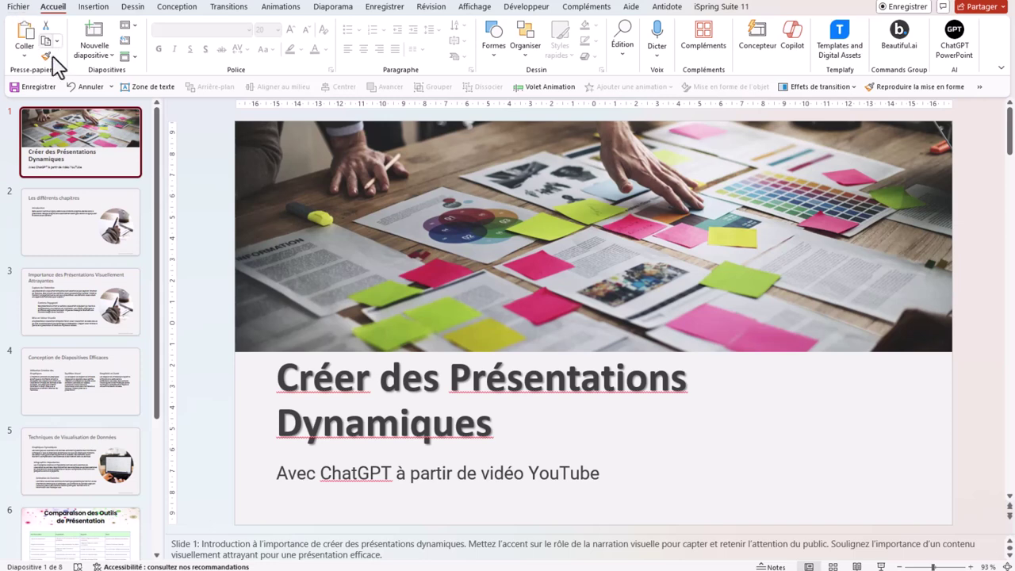
Browse the generated deck's slide 2, then slides 7 and 8, and return to the title slide.
{"action": "scroll", "coordinate": [95, 290], "scroll_direction": "down", "scroll_amount": 5}
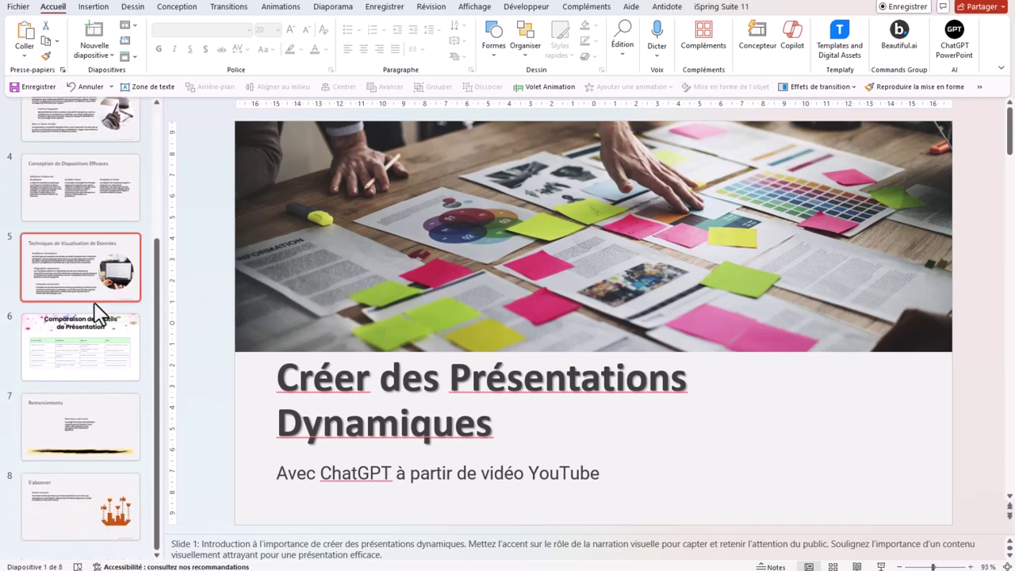
{"action": "scroll", "coordinate": [79, 357], "scroll_direction": "up", "scroll_amount": 3}
{"action": "scroll", "coordinate": [88, 317], "scroll_direction": "up", "scroll_amount": 2}
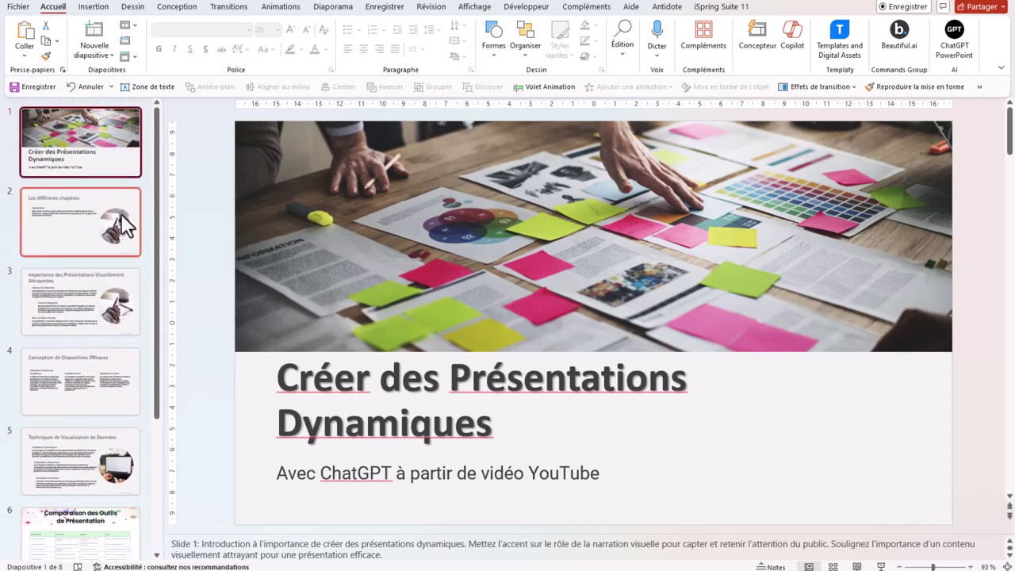
{"action": "left_click", "coordinate": [38, 220]}
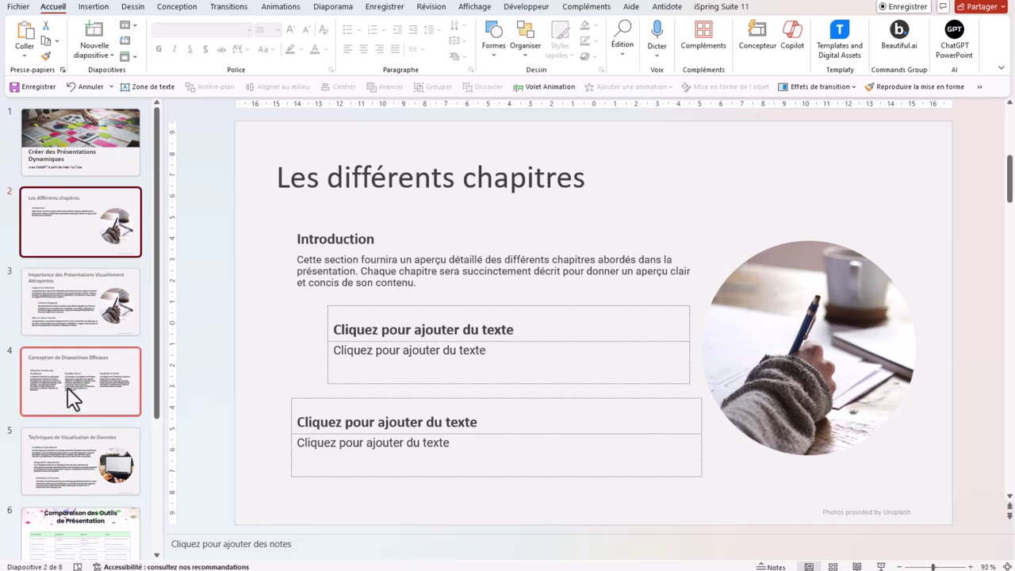
{"action": "scroll", "coordinate": [67, 387], "scroll_direction": "down", "scroll_amount": 3}
{"action": "left_click", "coordinate": [77, 421]}
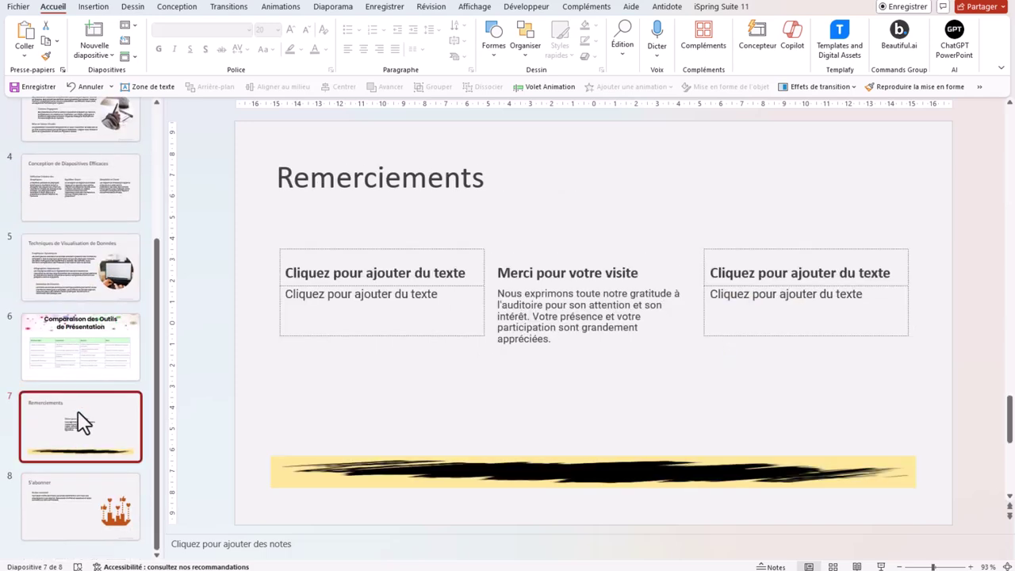
{"action": "left_click", "coordinate": [92, 519]}
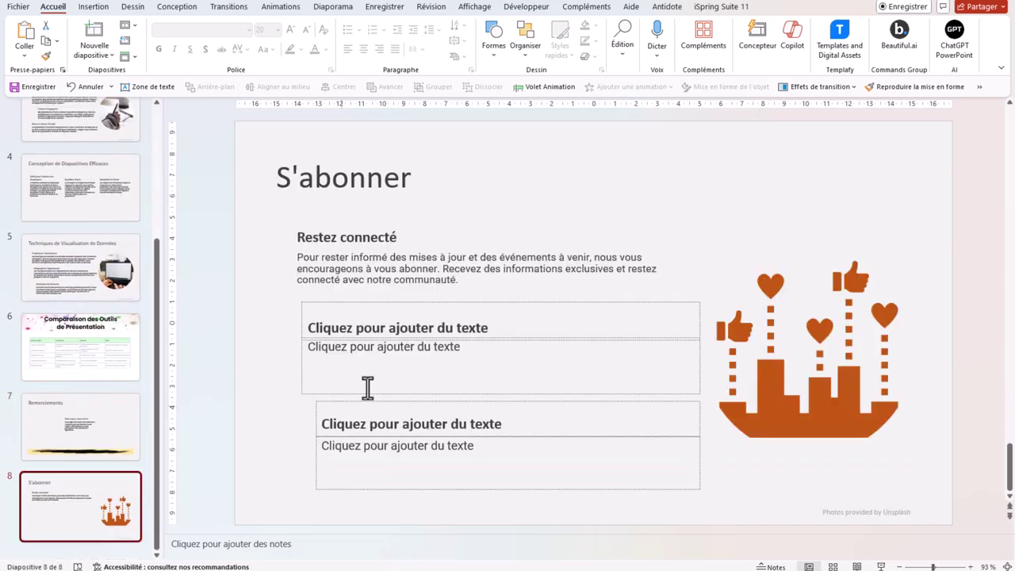
{"action": "scroll", "coordinate": [68, 272], "scroll_direction": "up", "scroll_amount": 5}
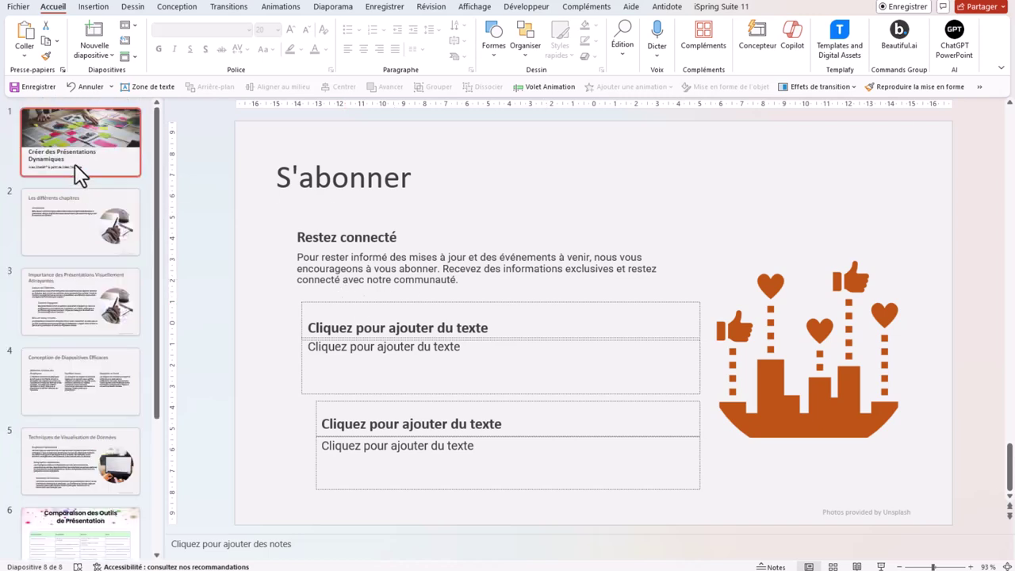
{"action": "left_click", "coordinate": [79, 172]}
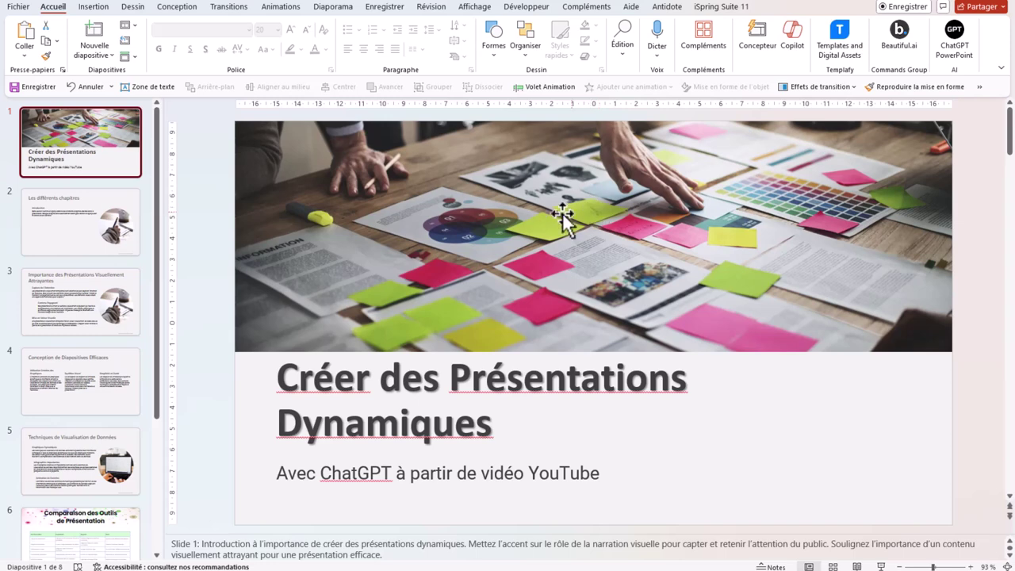
Page through slides 2, 3, 5, 6, 7 and 8, ending back on slide 2.
{"action": "left_click", "coordinate": [52, 243]}
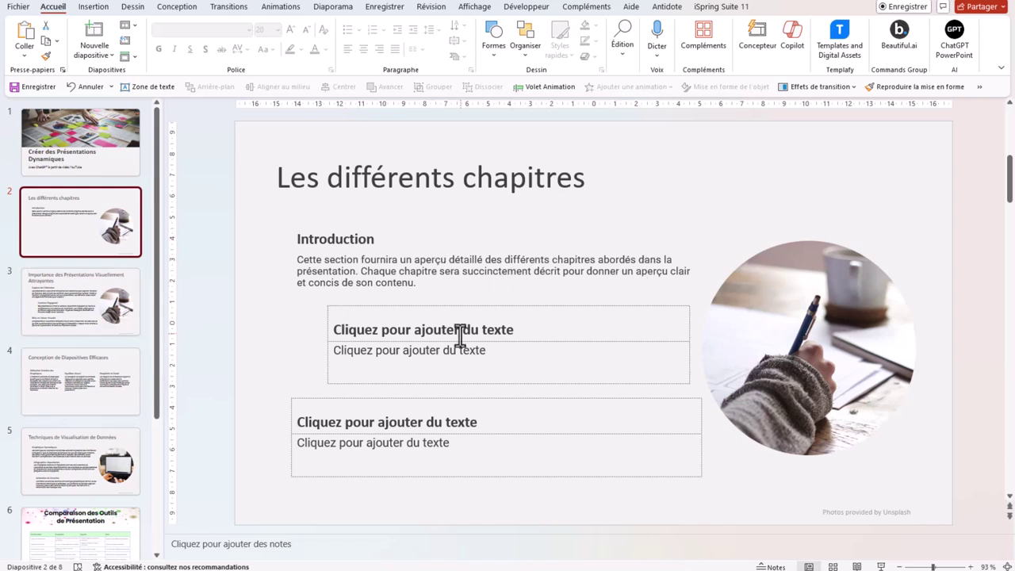
{"action": "left_click", "coordinate": [89, 300]}
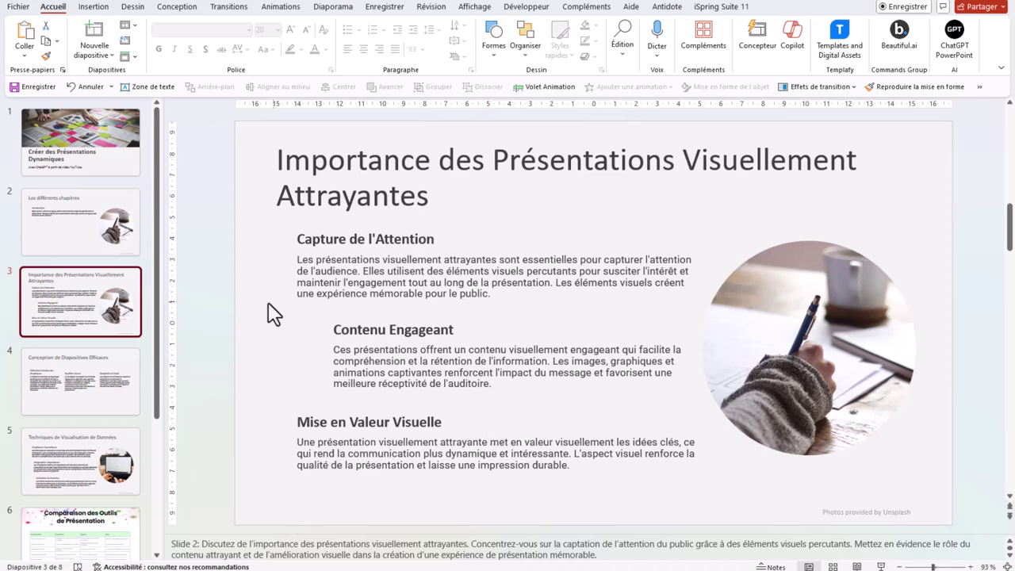
{"action": "scroll", "coordinate": [270, 314], "scroll_direction": "down", "scroll_amount": 1}
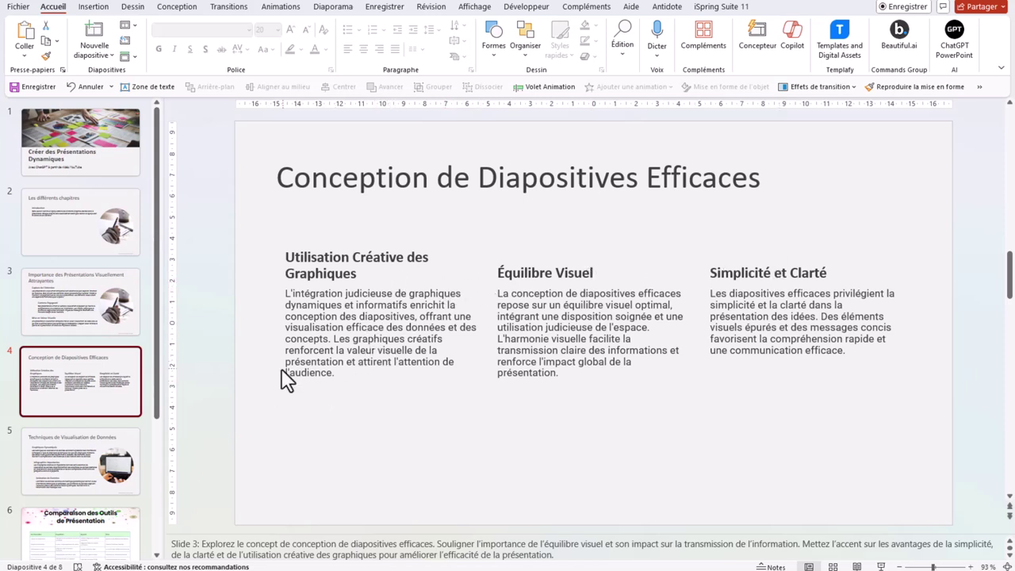
{"action": "left_click", "coordinate": [76, 453]}
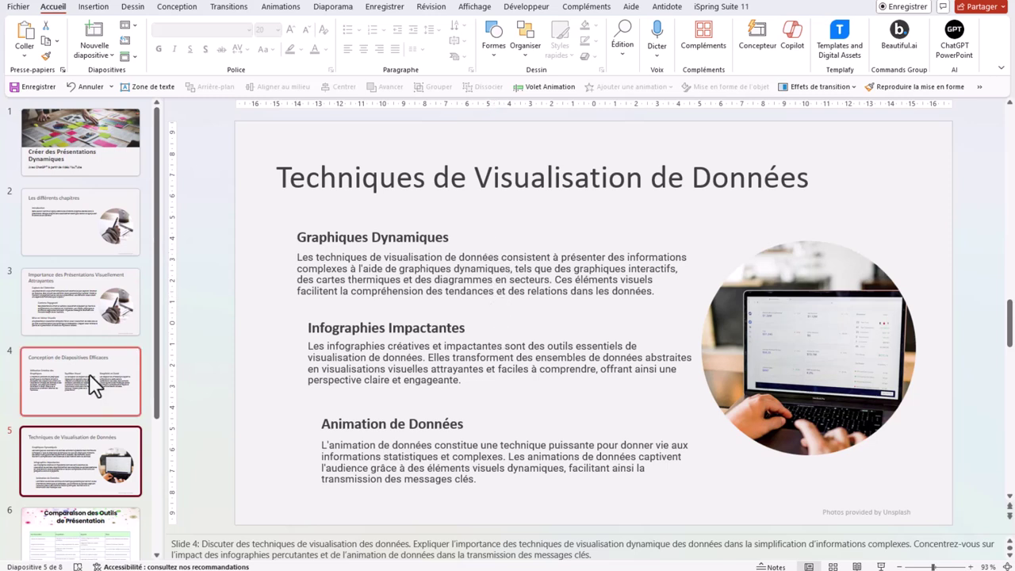
{"action": "scroll", "coordinate": [89, 373], "scroll_direction": "down", "scroll_amount": 3}
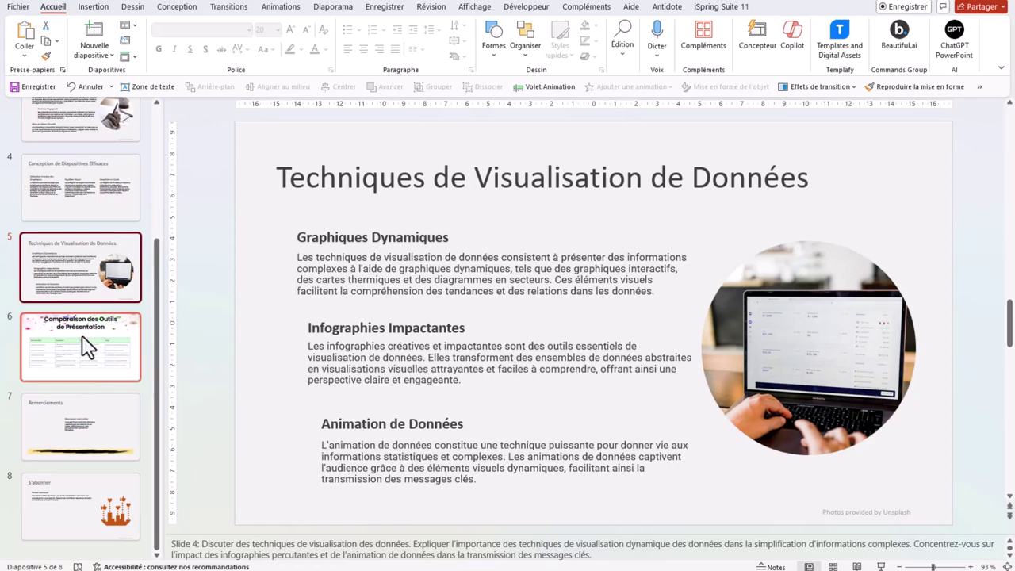
{"action": "left_click", "coordinate": [86, 342]}
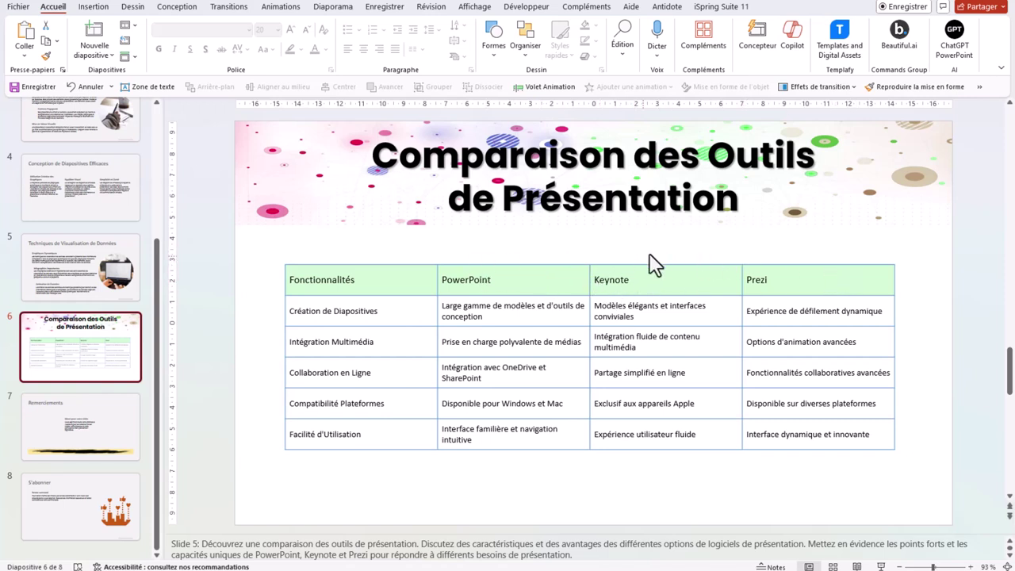
{"action": "left_click", "coordinate": [82, 441]}
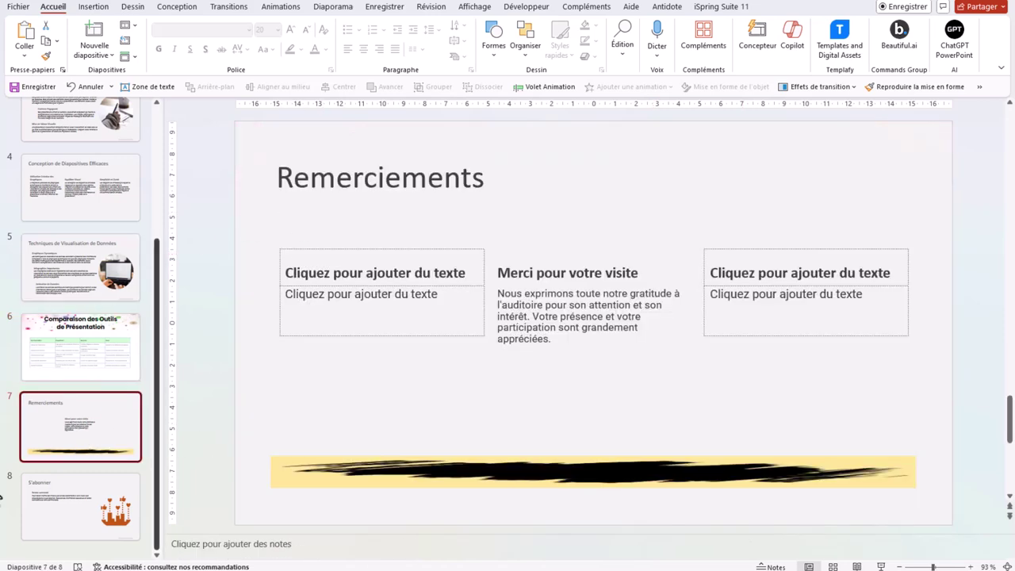
{"action": "left_click", "coordinate": [100, 488]}
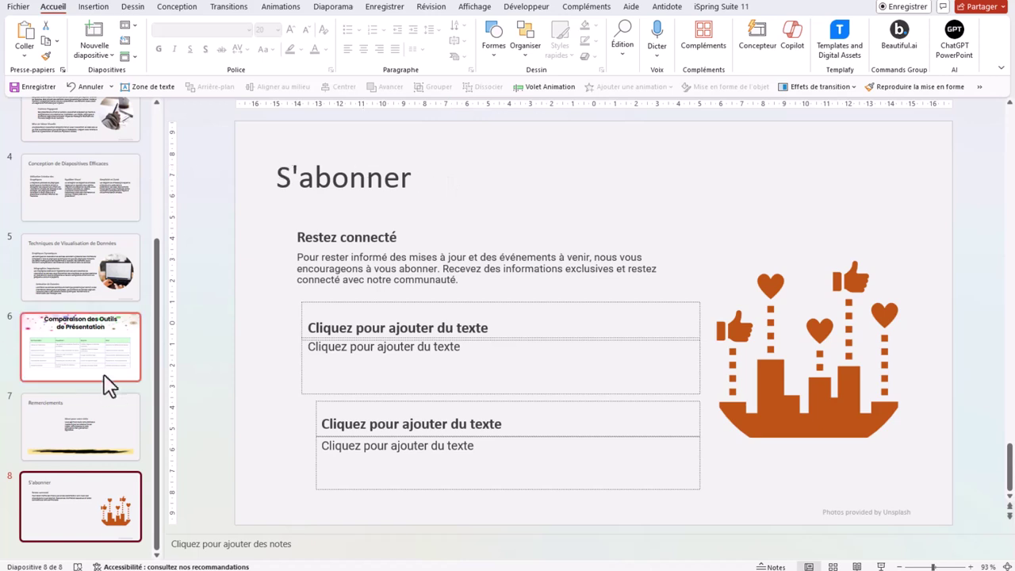
{"action": "scroll", "coordinate": [63, 373], "scroll_direction": "up", "scroll_amount": 1}
{"action": "scroll", "coordinate": [64, 371], "scroll_direction": "up", "scroll_amount": 2}
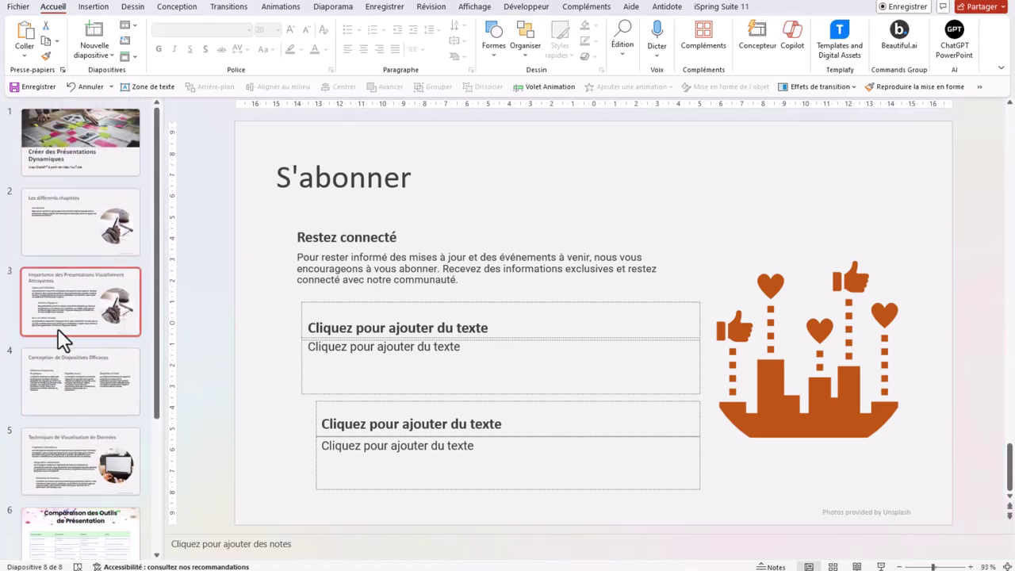
{"action": "left_click", "coordinate": [32, 242]}
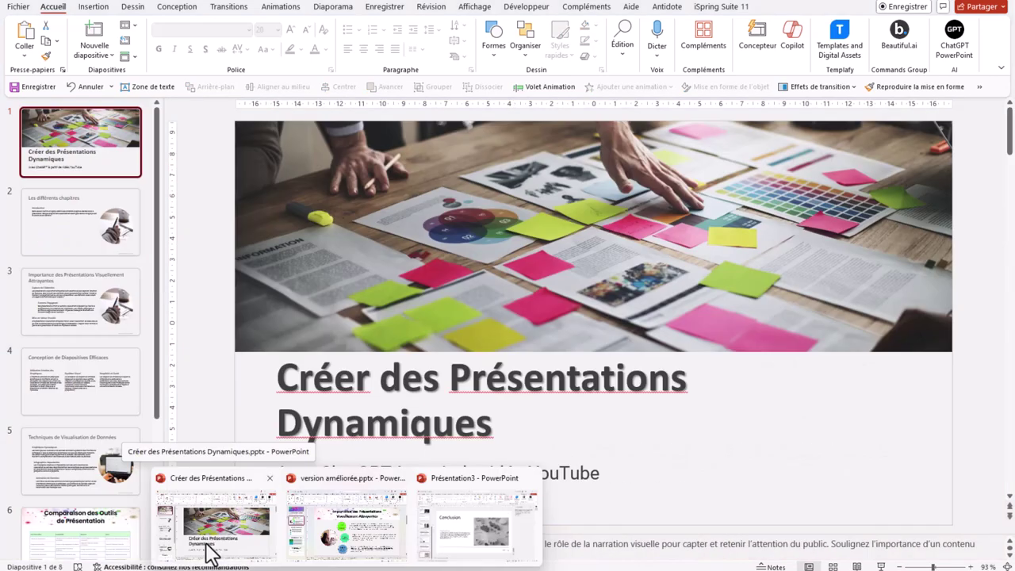
Bring the original 8-slide deck forward and view its slides 2 and 3 for comparison.
{"action": "left_click", "coordinate": [205, 547]}
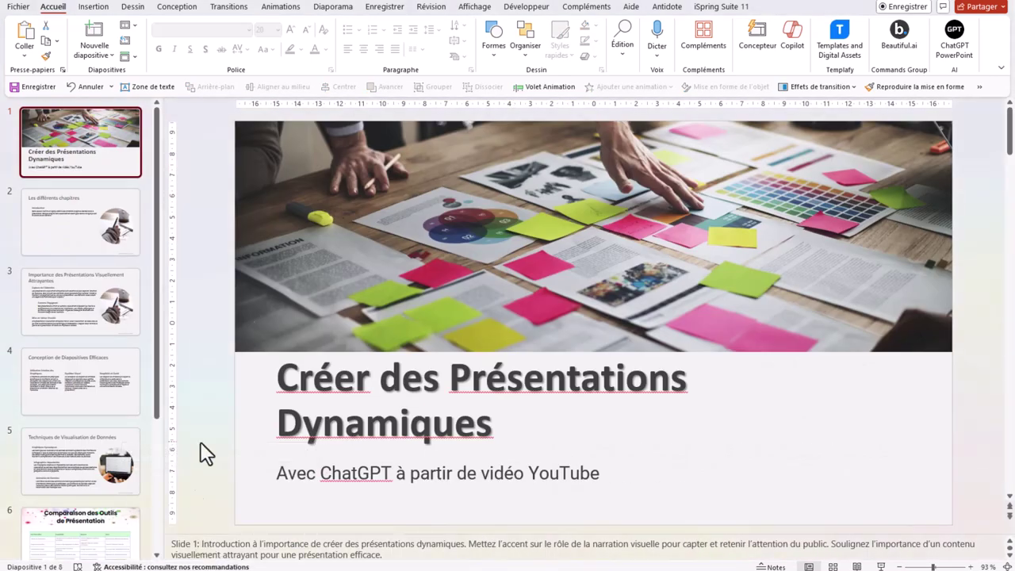
{"action": "left_click", "coordinate": [106, 242]}
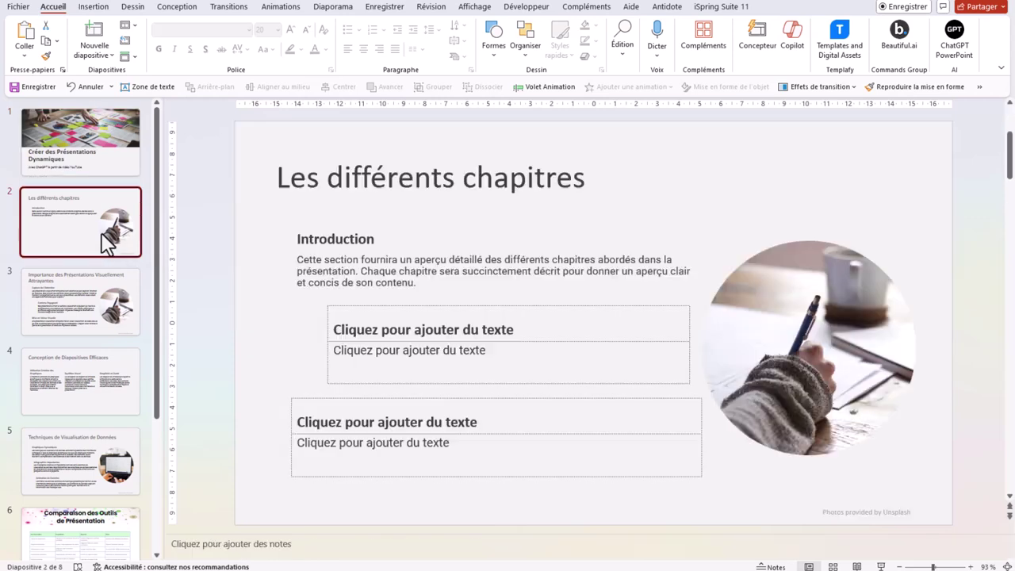
{"action": "left_click", "coordinate": [48, 308]}
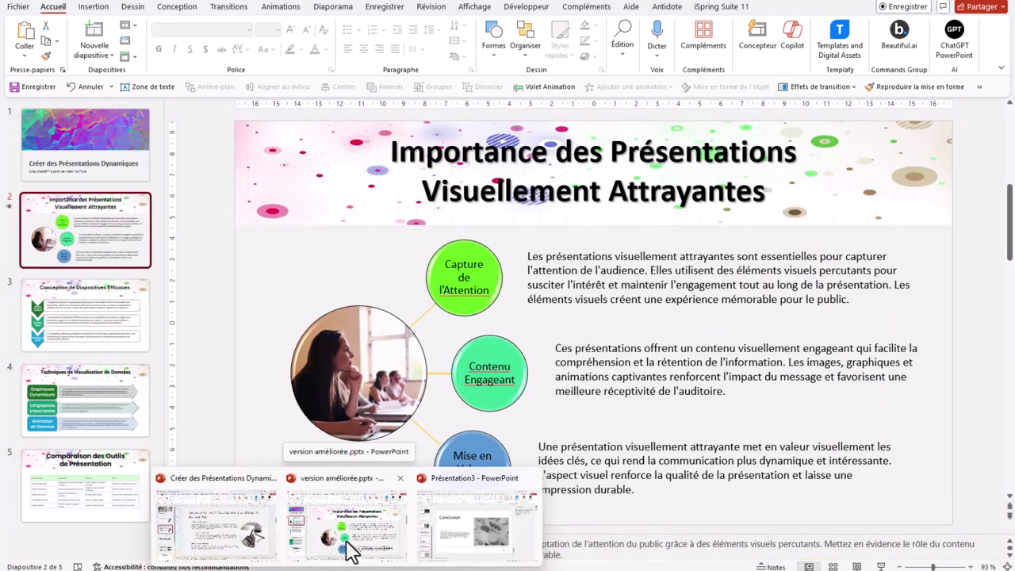
Play all animations on the improved slide 2 from the Volet Animation, then return to the original deck.
{"action": "left_click", "coordinate": [349, 548]}
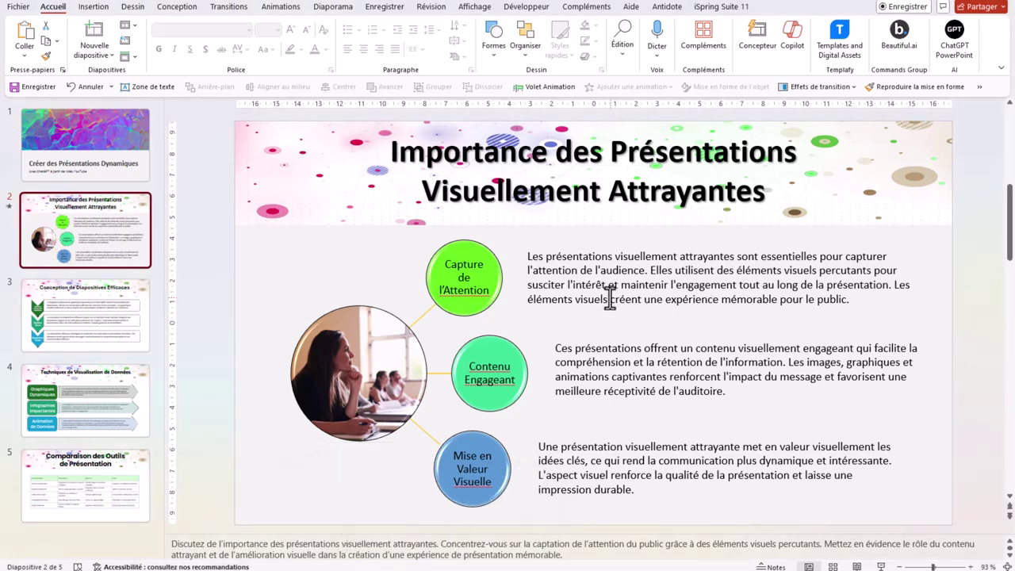
{"action": "left_click", "coordinate": [540, 86]}
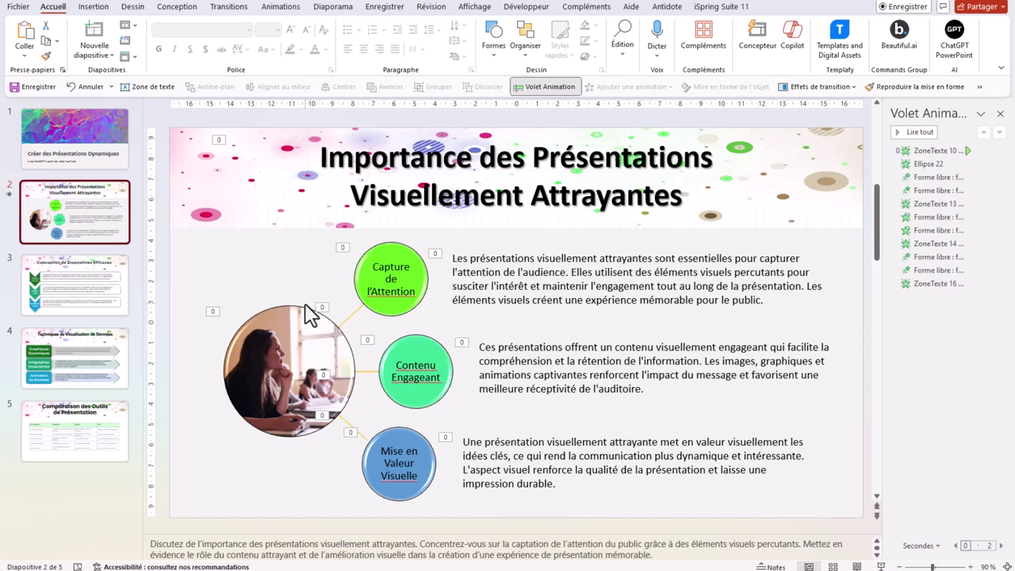
{"action": "left_click", "coordinate": [918, 133]}
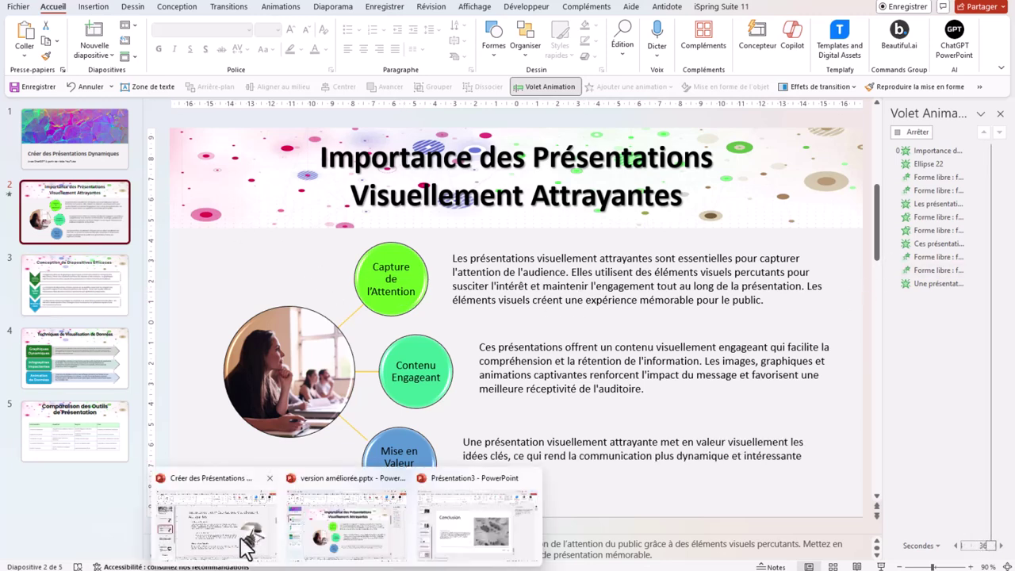
{"action": "left_click", "coordinate": [238, 547]}
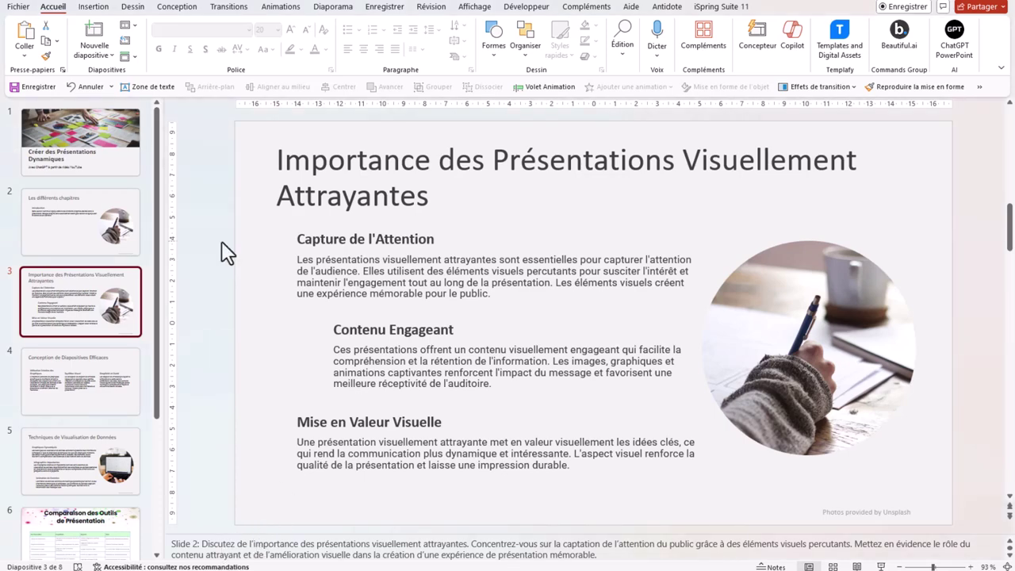
Compare original slide 4 with improved slides 3 (chevron list) and 4, then view original slide 5.
{"action": "left_click", "coordinate": [44, 373]}
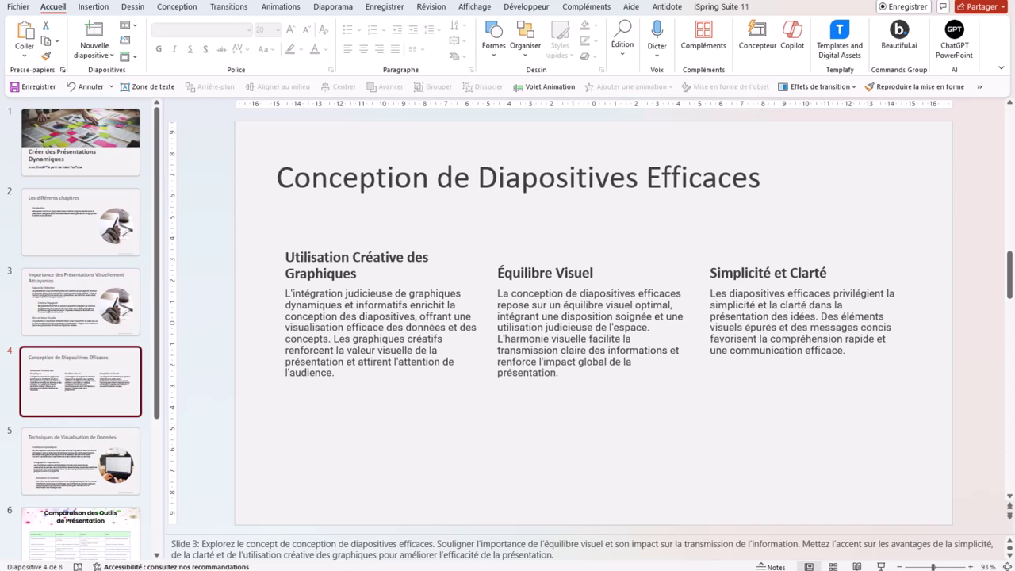
{"action": "left_click", "coordinate": [345, 559]}
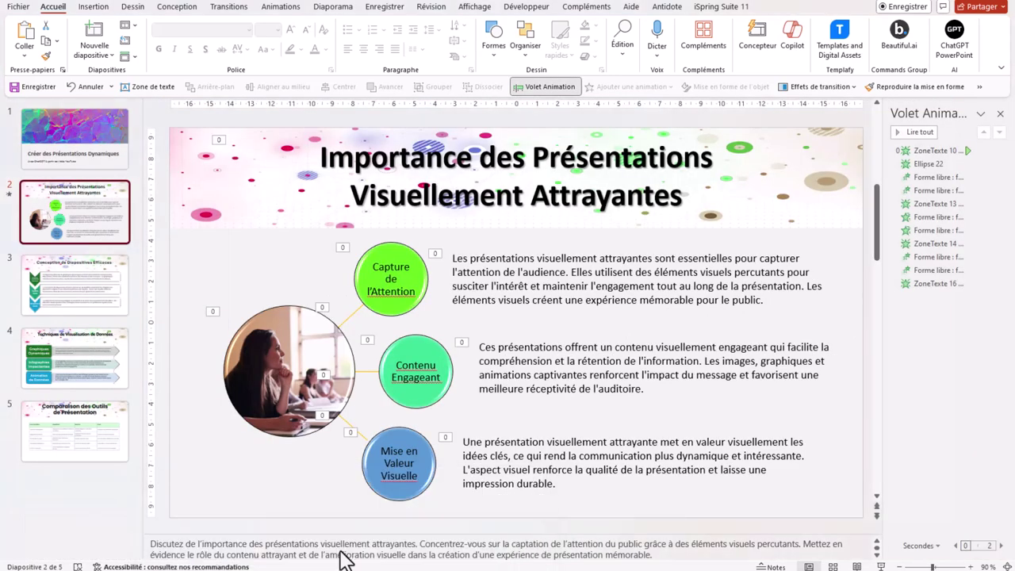
{"action": "left_click", "coordinate": [92, 305]}
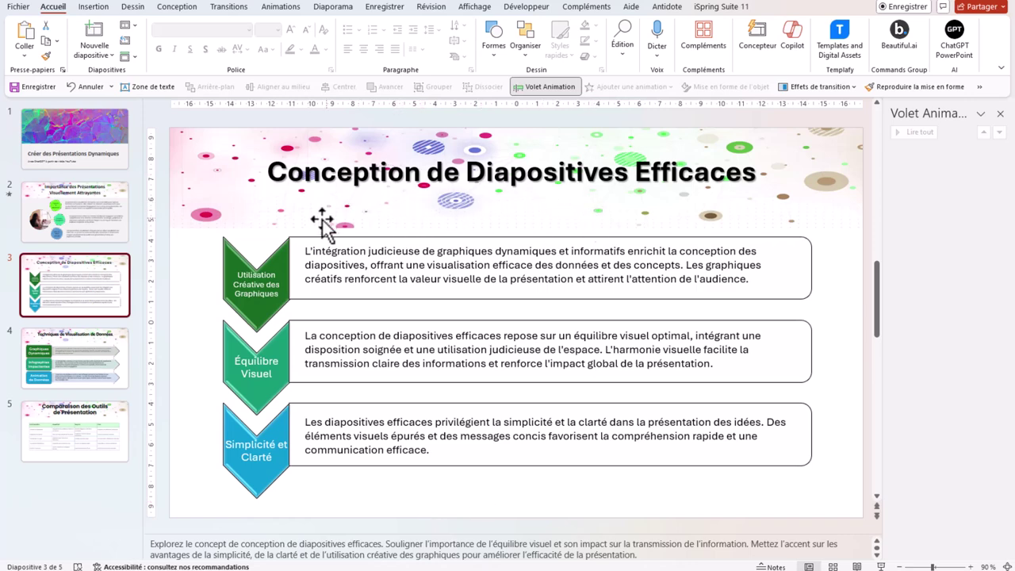
{"action": "left_click", "coordinate": [269, 276]}
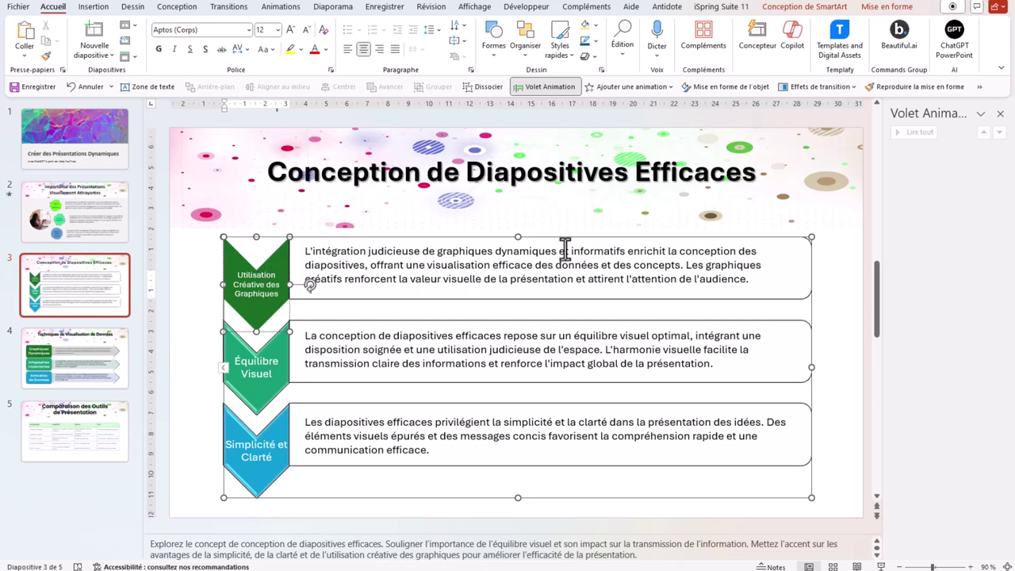
{"action": "left_click", "coordinate": [79, 356]}
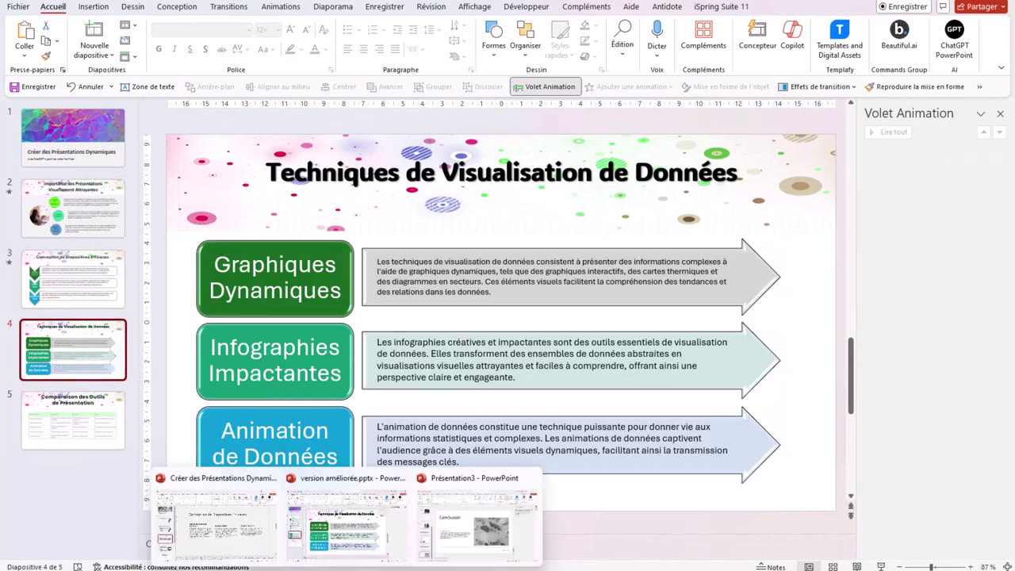
{"action": "left_click", "coordinate": [347, 512]}
{"action": "left_click", "coordinate": [77, 483]}
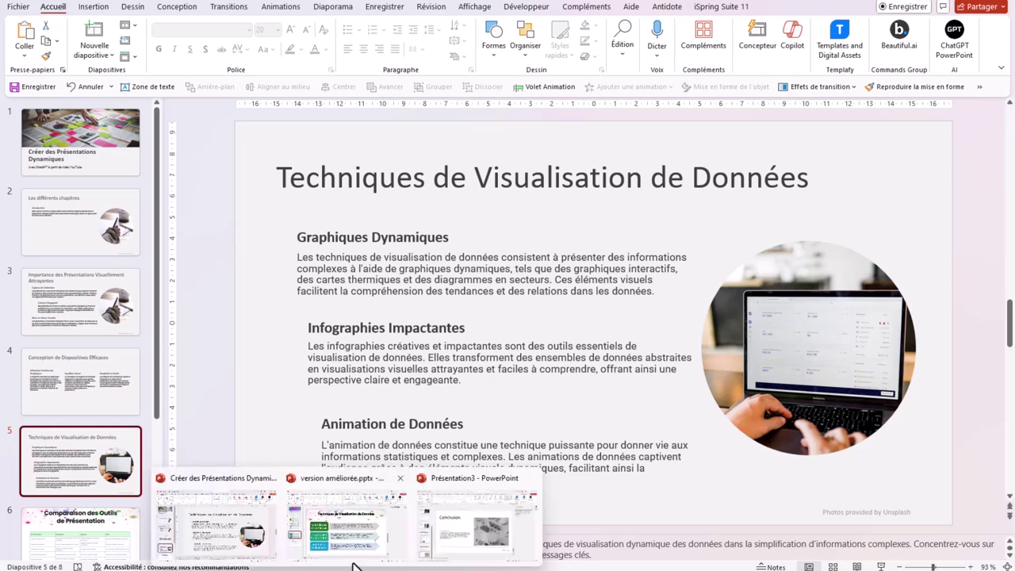
In the improved deck, inspect slide 4's arrow text shape and title banner, then open the slide 5 comparison table.
{"action": "left_click", "coordinate": [354, 527]}
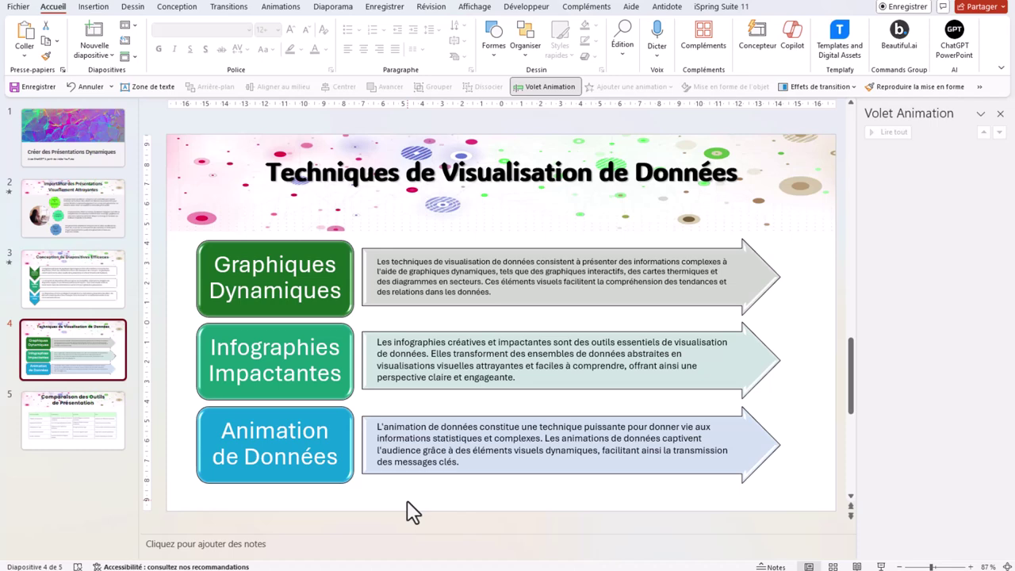
{"action": "left_click", "coordinate": [551, 252]}
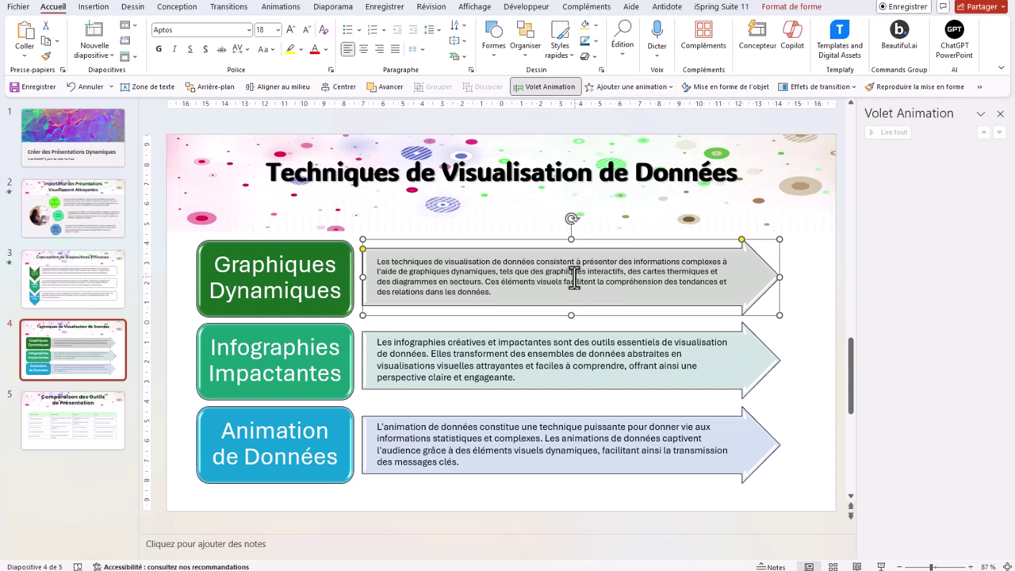
{"action": "left_click", "coordinate": [492, 205]}
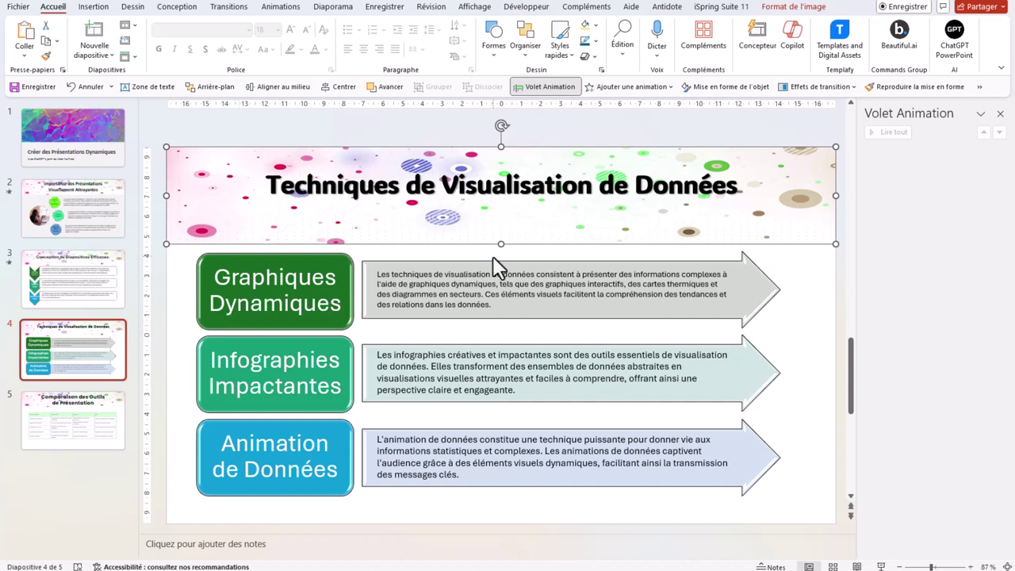
{"action": "left_click", "coordinate": [96, 421]}
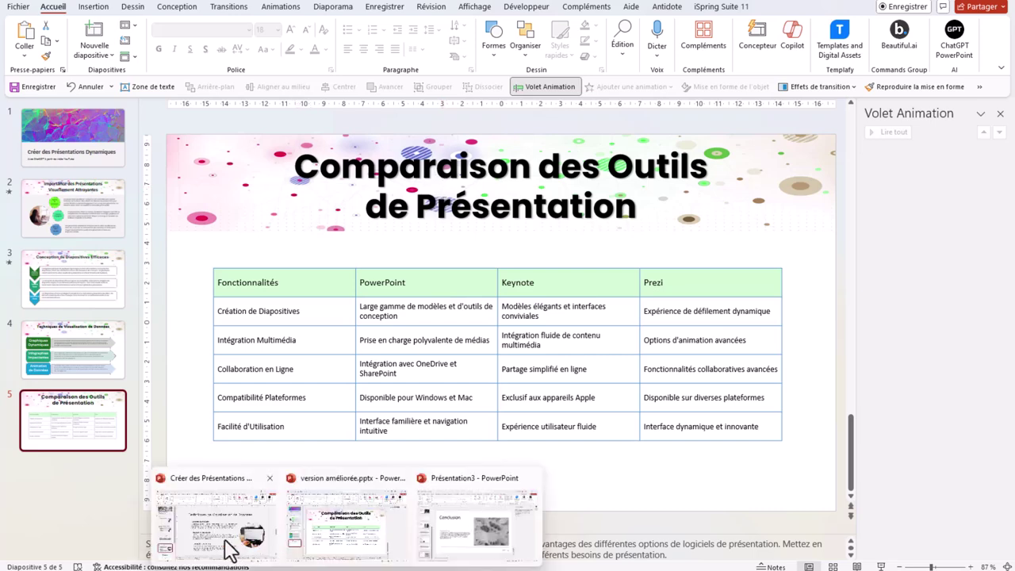
Bring the original 8-slide deck window back to the front.
{"action": "left_click", "coordinate": [228, 546]}
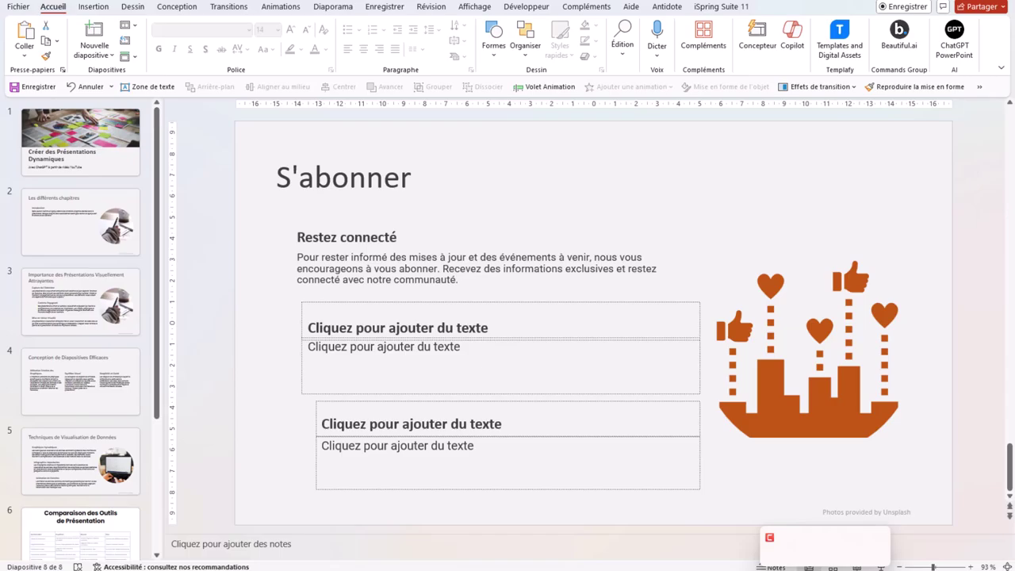
{"action": "left_click", "coordinate": [294, 547]}
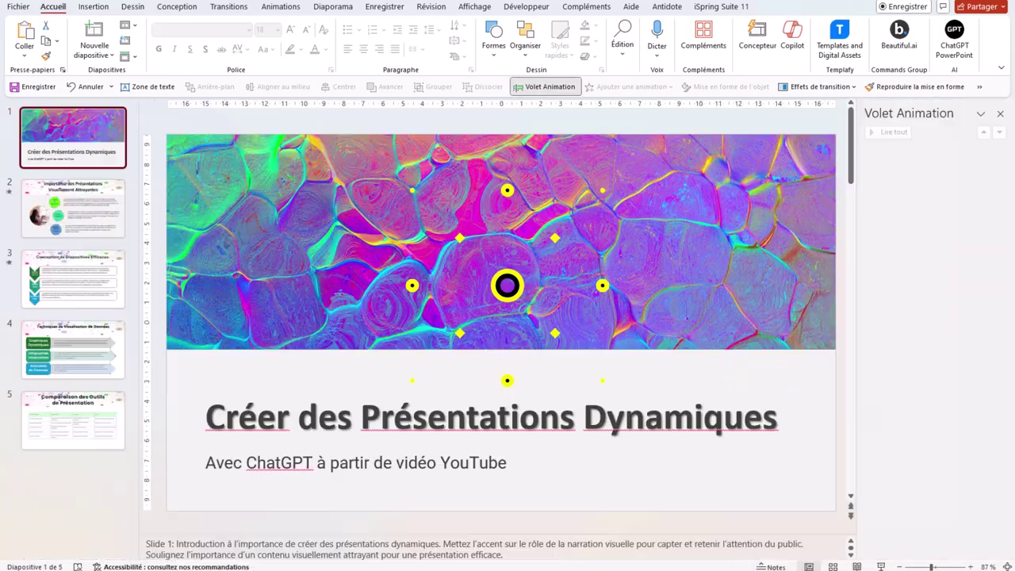